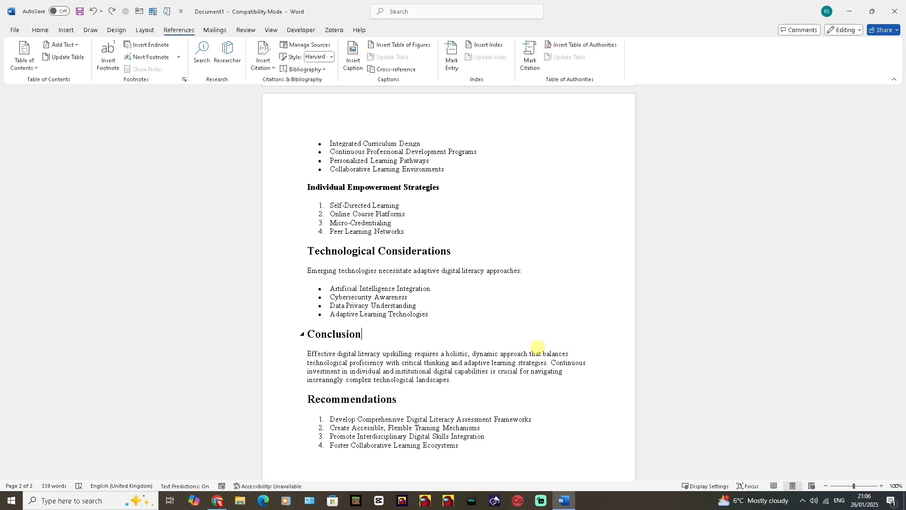
Review the paper from its title down to the Books list at the end.
drag(902, 329, 893, 163)
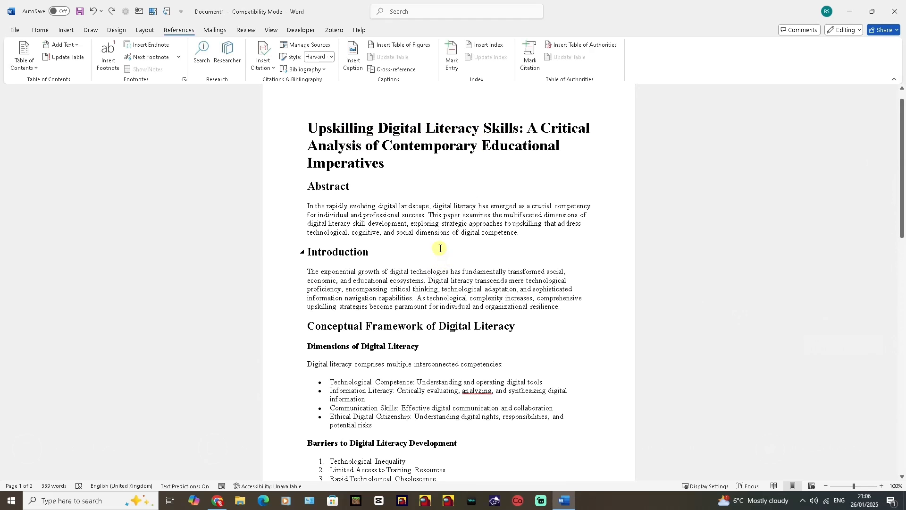
scroll(391, 170, down, 2)
scroll(396, 174, down, 1)
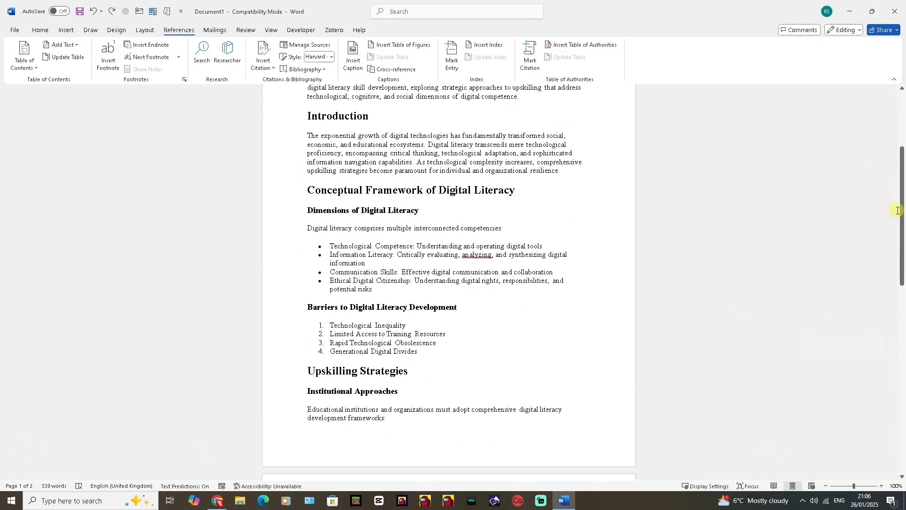
drag(902, 223, 902, 373)
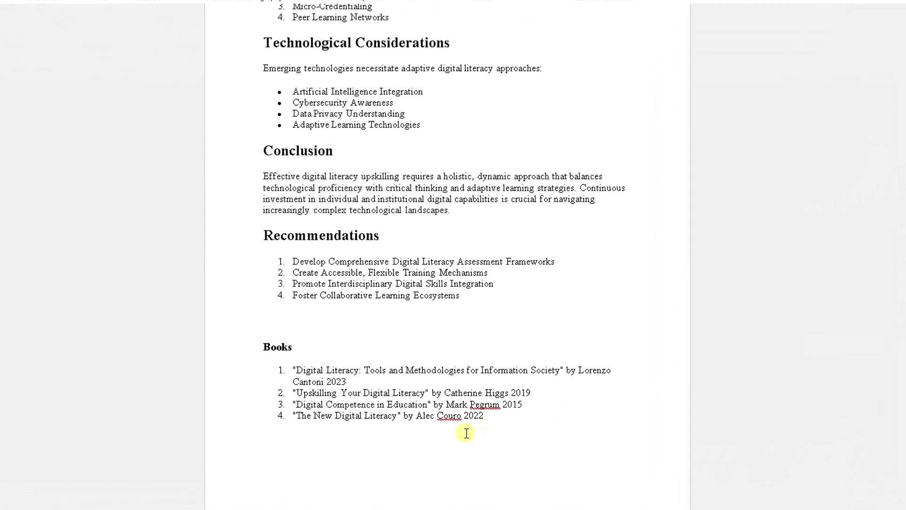
drag(488, 494, 333, 454)
drag(314, 373, 262, 362)
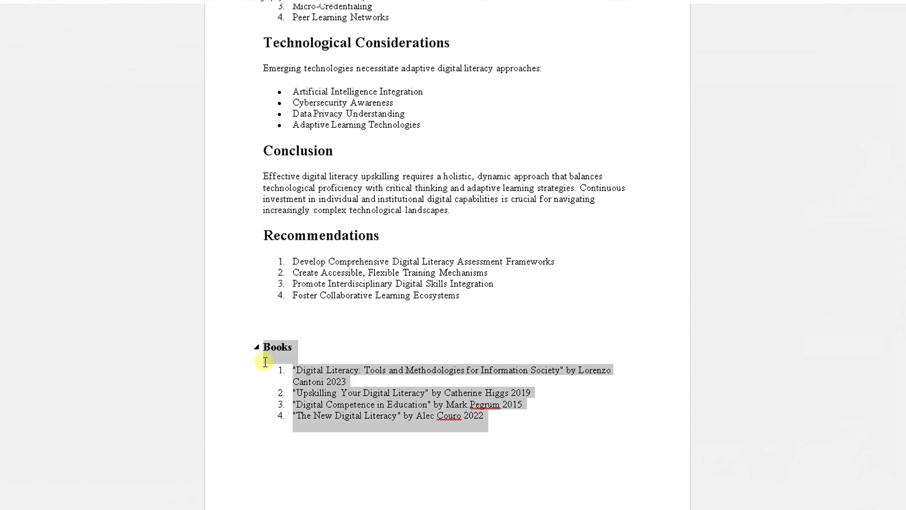
click(329, 373)
mouse_move(294, 369)
mouse_down()
mouse_move(477, 415)
mouse_move(297, 373)
mouse_up()
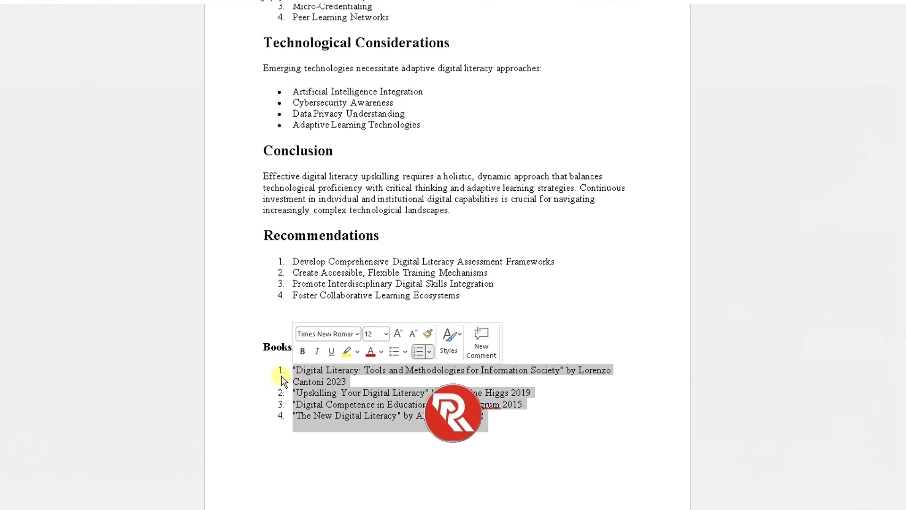
Place the insertion point on the blank line above the Books heading and set the citation style to Harvard - Anglia 2008.
click(279, 322)
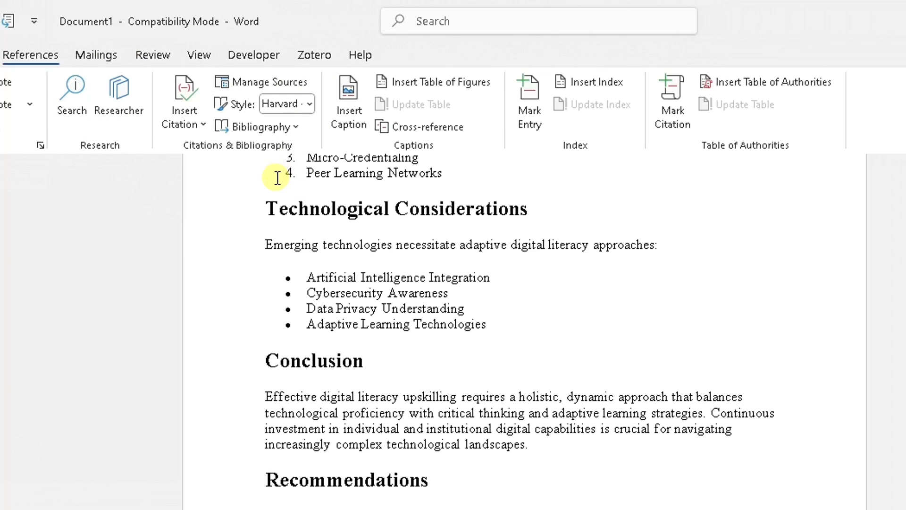
click(310, 104)
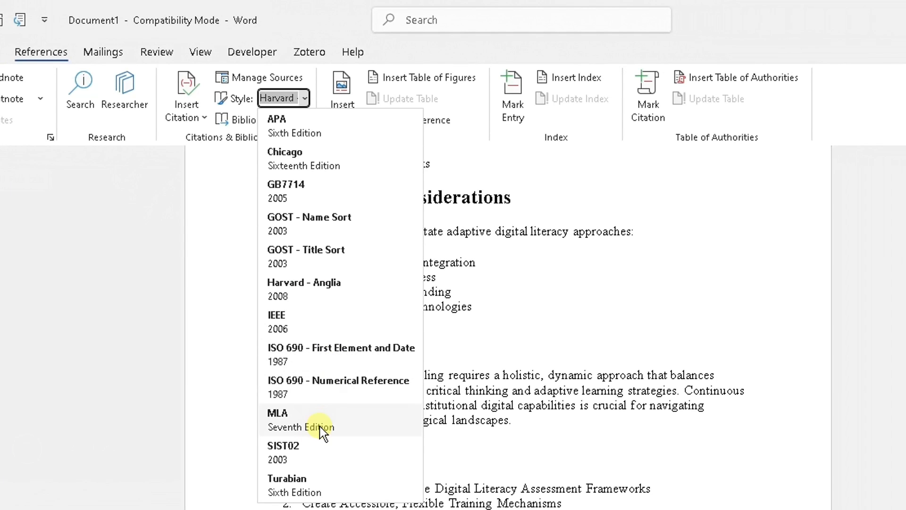
click(330, 293)
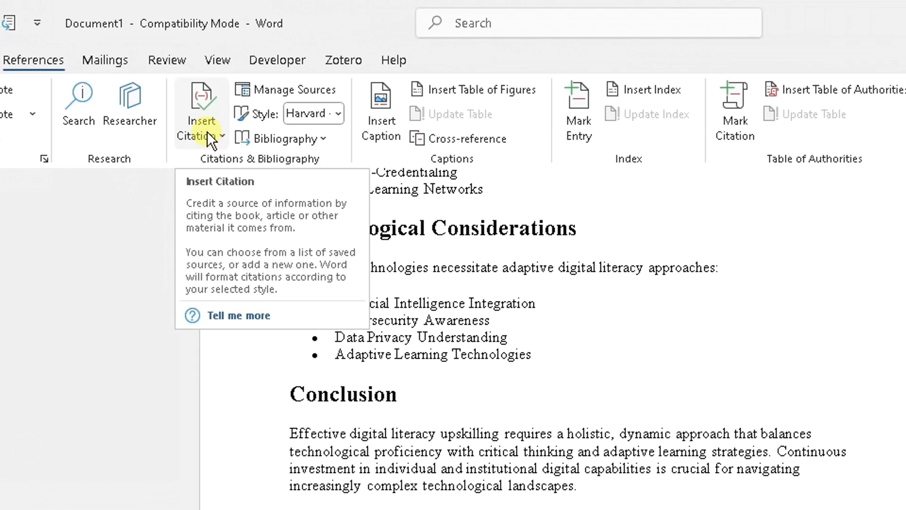
Begin a new citation source with Book as the type of source.
click(208, 136)
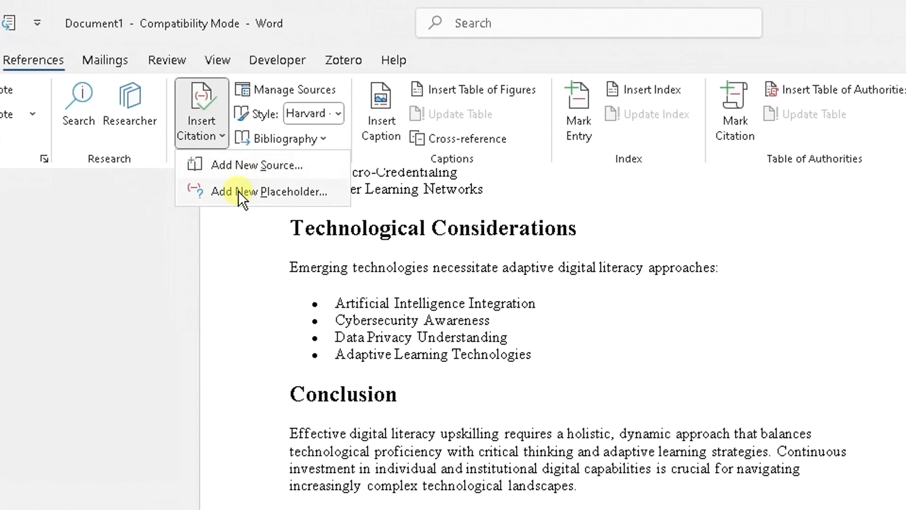
click(246, 166)
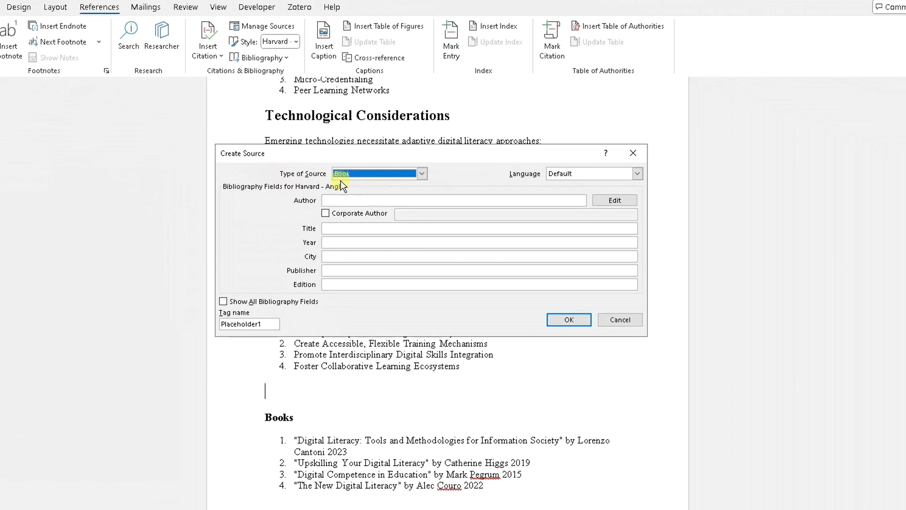
click(404, 176)
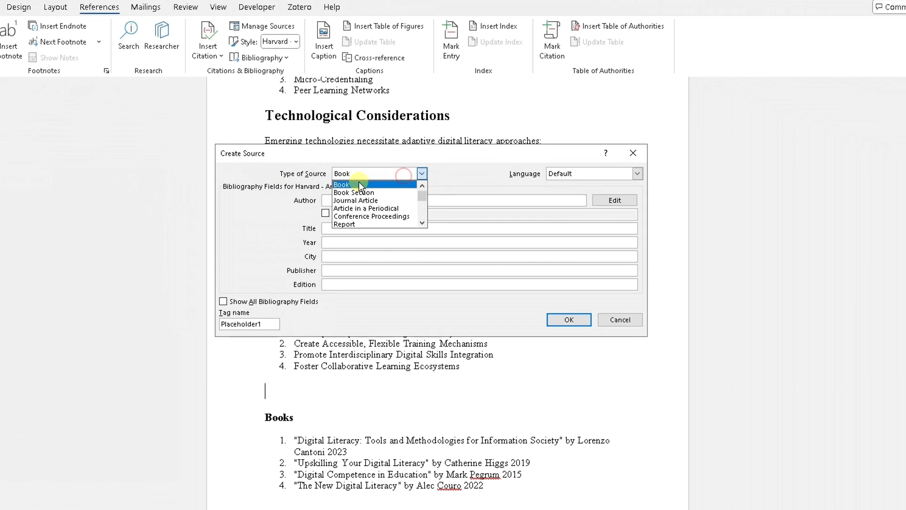
click(358, 183)
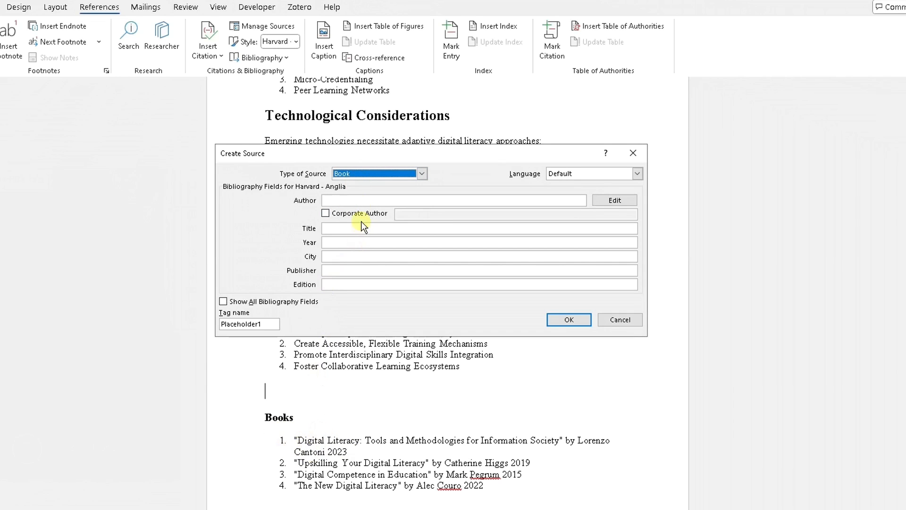
Enter the first listed book's author name and the title "Digital Literacy" for the new source.
click(361, 200)
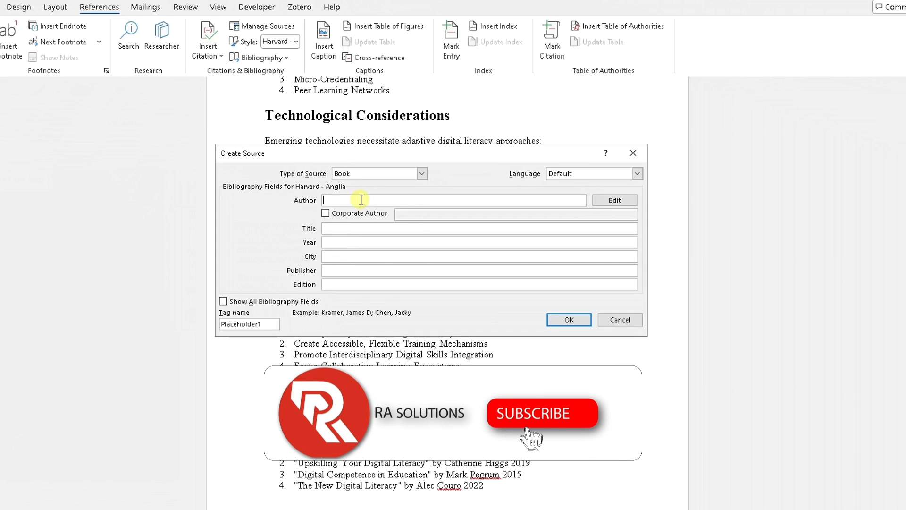
text(Lorenzo )
text(Carloni)
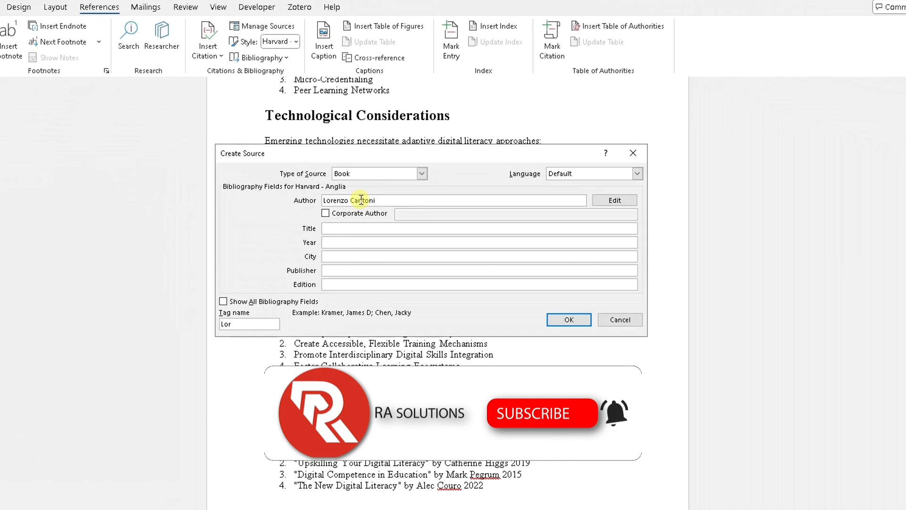
click(354, 228)
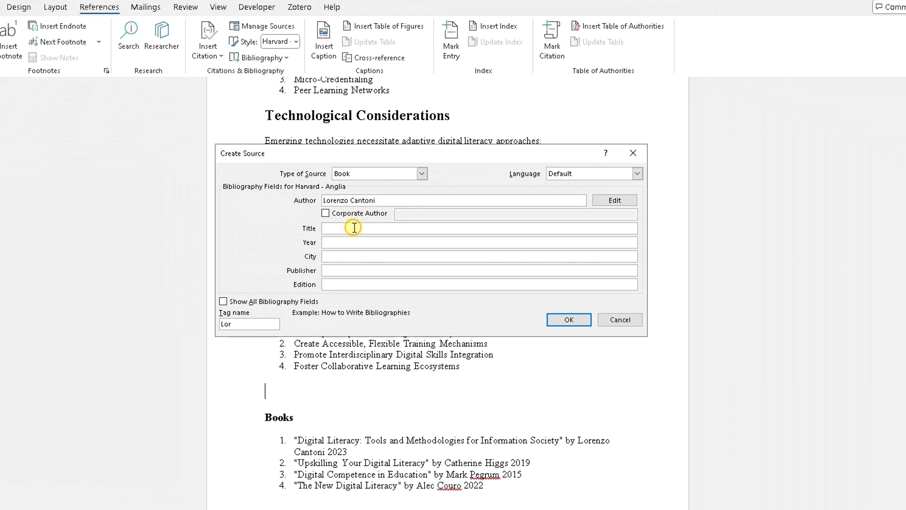
text(Digital Literacy)
Set the source's year to 2023 and create it, leaving city, publisher and edition empty.
click(359, 244)
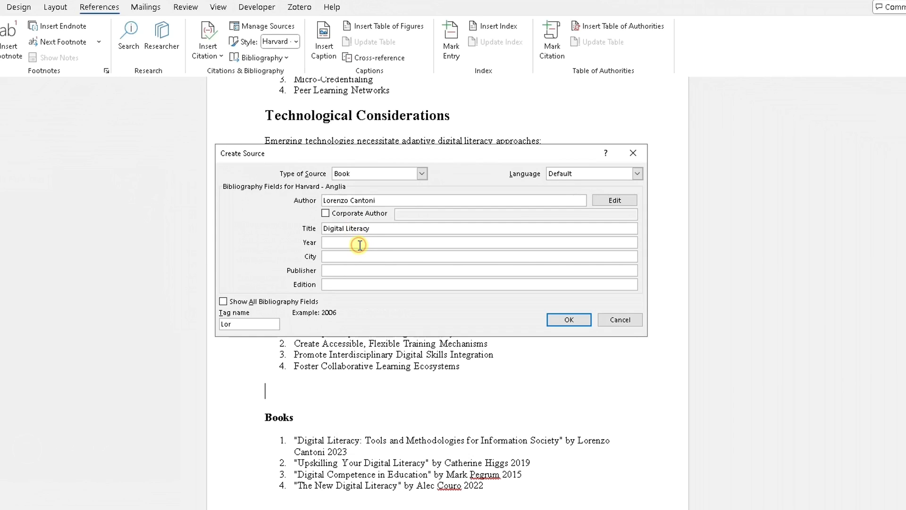
text(2023)
click(332, 256)
click(334, 273)
click(334, 283)
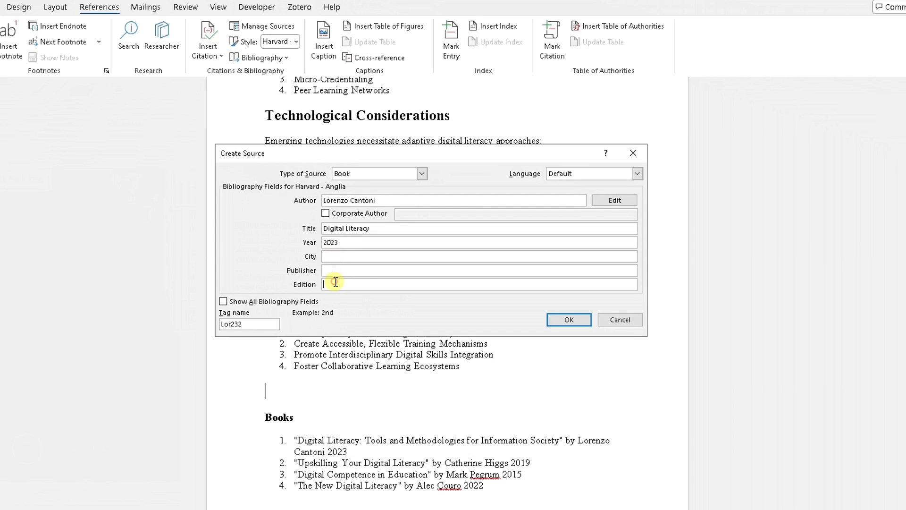
click(338, 258)
click(549, 324)
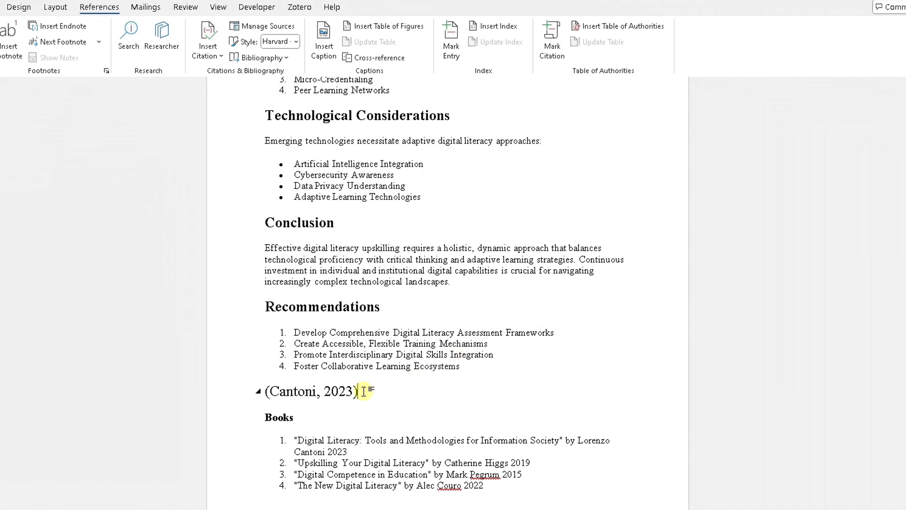
Delete the inserted 2023 citation and its line above the Books heading.
drag(370, 390, 264, 392)
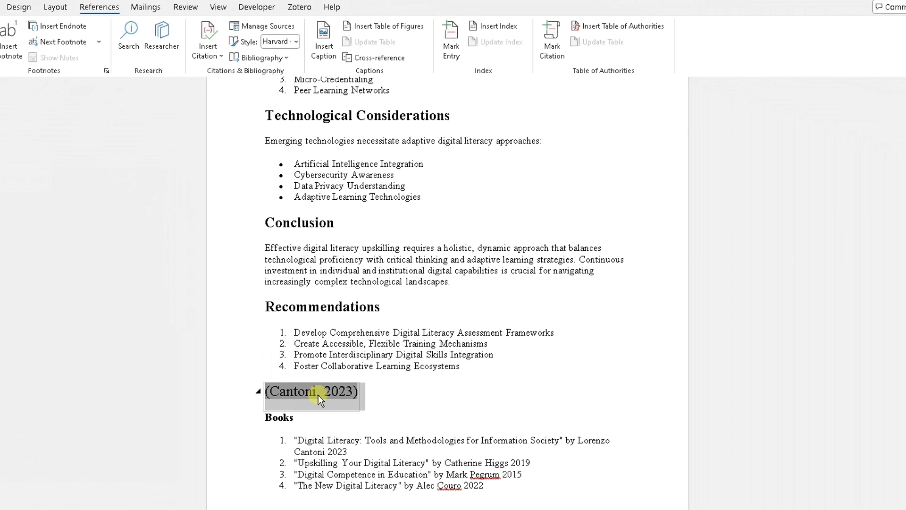
click(387, 399)
key(BackSpace)
key(BackSpace)
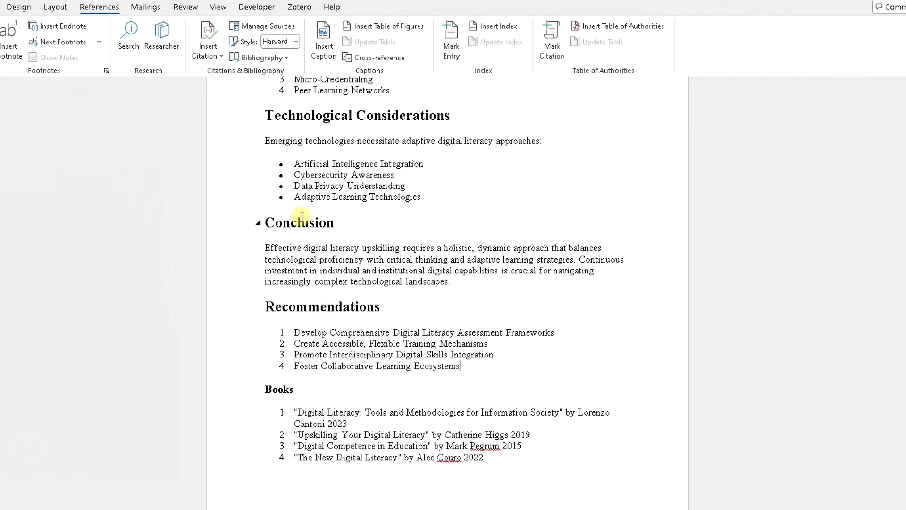
Add a book source with the second listed author's name, title "Upskilling your digital literacy" and year 2019, citing it after the last recommendation.
click(219, 59)
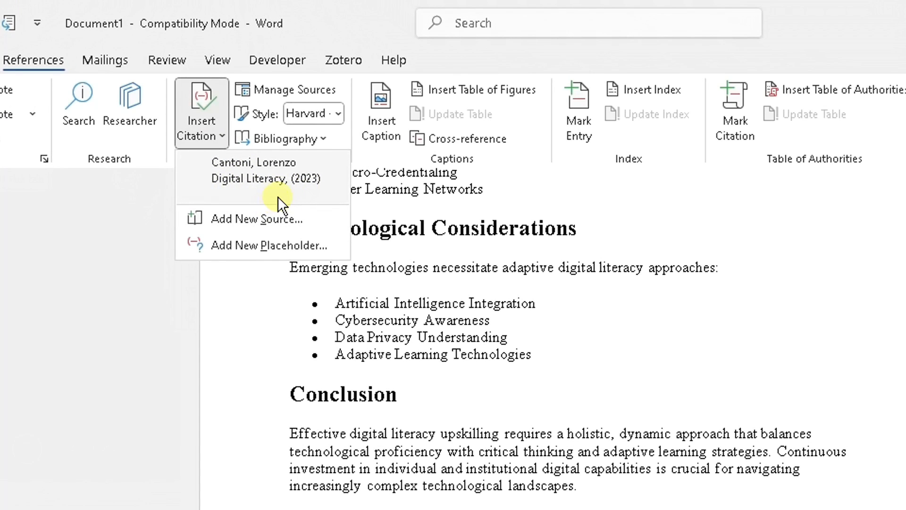
click(258, 223)
text(Catherin Higgs)
key(Tab)
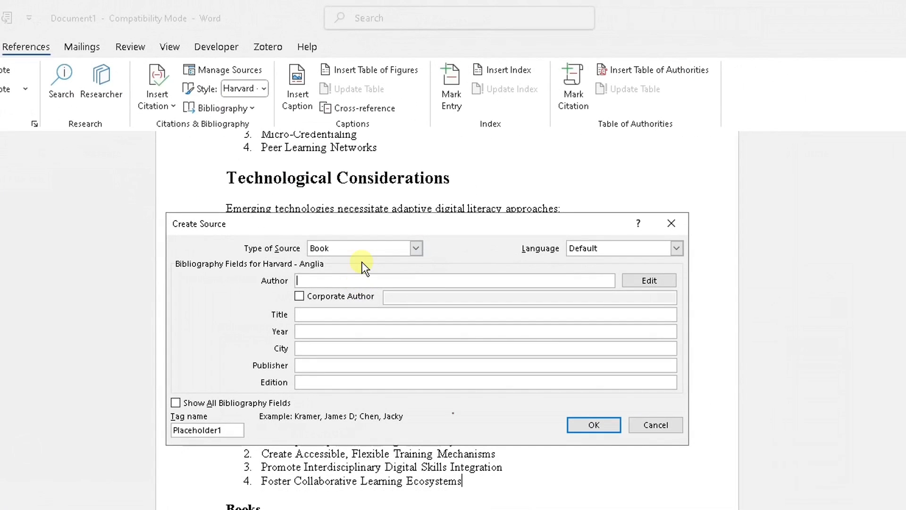
text(Upskilling your digital literacy)
click(348, 329)
text(2019)
click(594, 424)
Add a book source with the third listed author's name, title "Digital Competence in Education" and year 2015, citing it after the 2019 citation.
click(165, 103)
click(202, 232)
click(358, 283)
text(Mark Pegrum)
key(Tab)
text(Digital Competence in Education)
key(Tab)
text(2015)
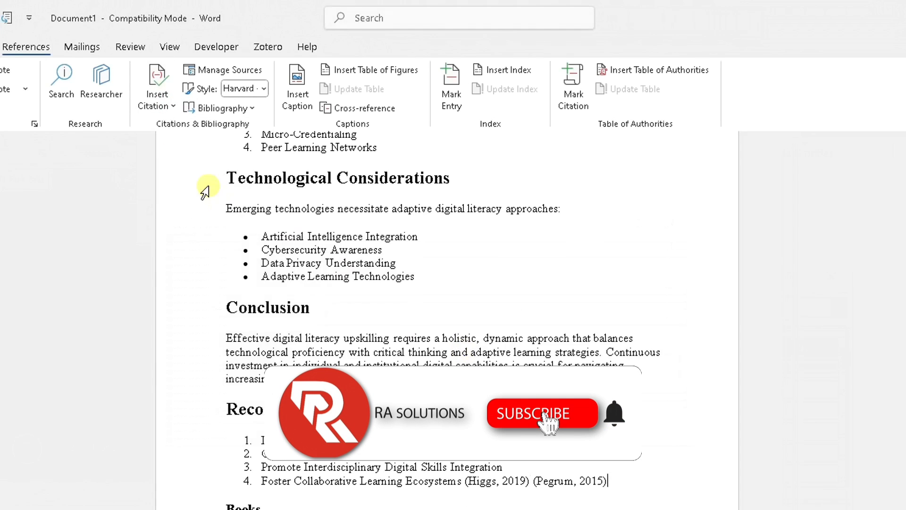
Add a book source with the fourth listed author's name, title "The New Digital Literacy" and year 2022, citing it after the 2015 citation.
click(158, 100)
click(377, 279)
text(Alex Couro)
key(Tab)
text(The New Digital Literacy)
key(Tab)
text(2022)
key(Return)
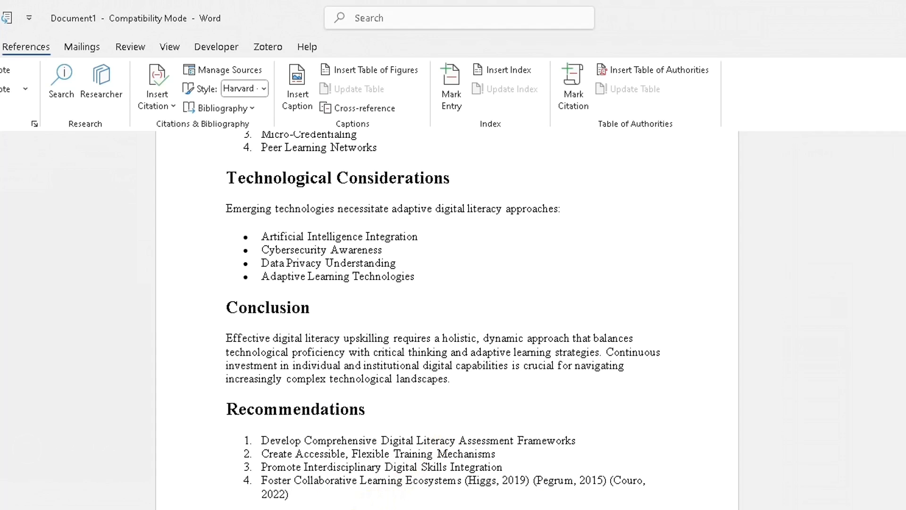
Check the saved sources and insert the "Digital Literacy" 2023 citation after "success" in the Abstract.
click(165, 103)
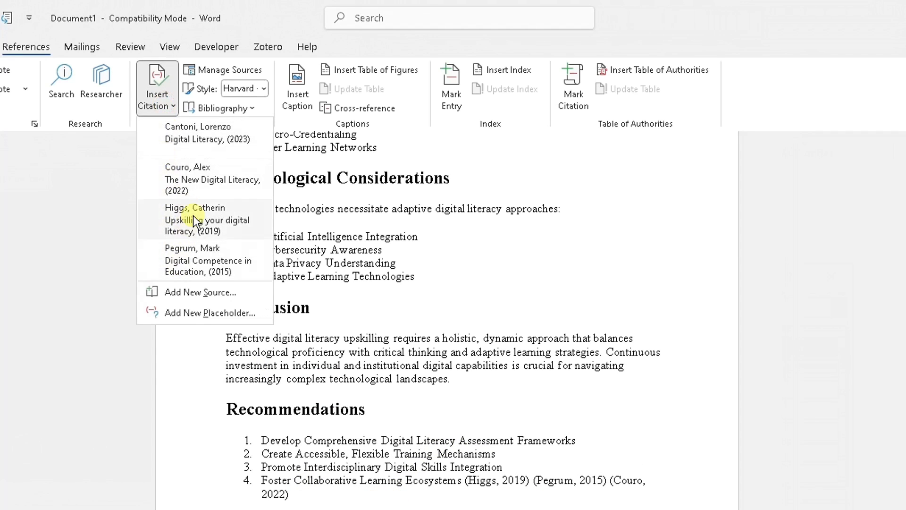
click(681, 325)
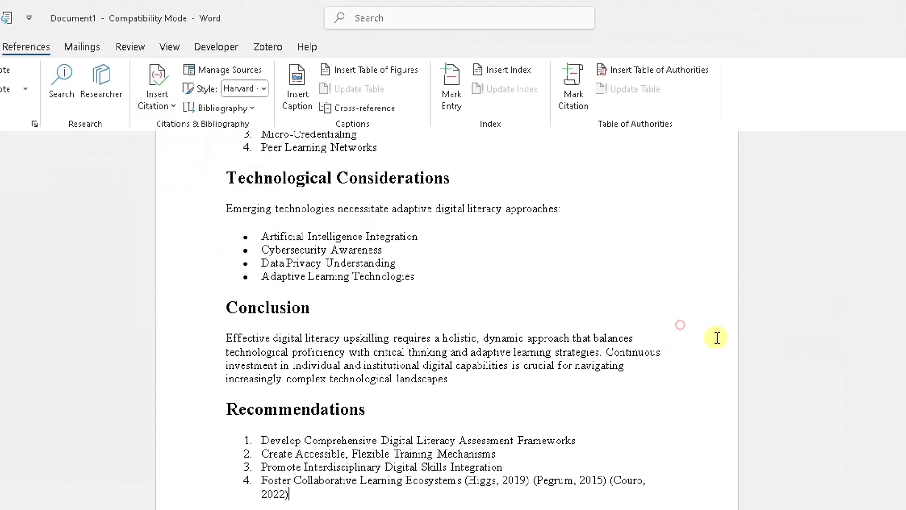
scroll(681, 325, up, 15)
scroll(446, 320, up, 2)
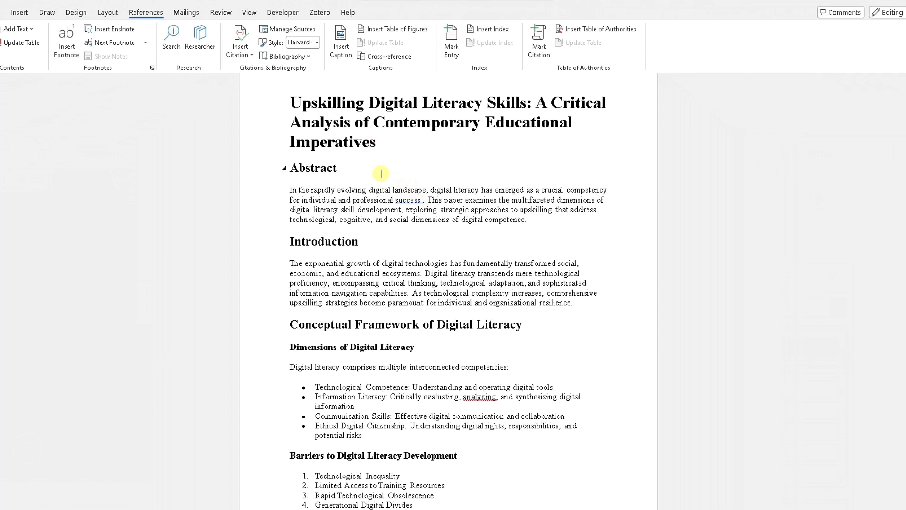
click(246, 55)
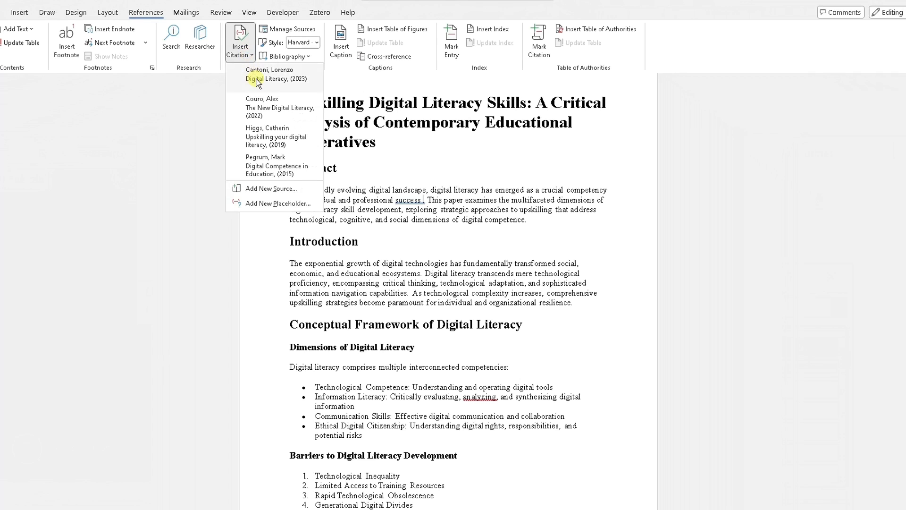
click(264, 76)
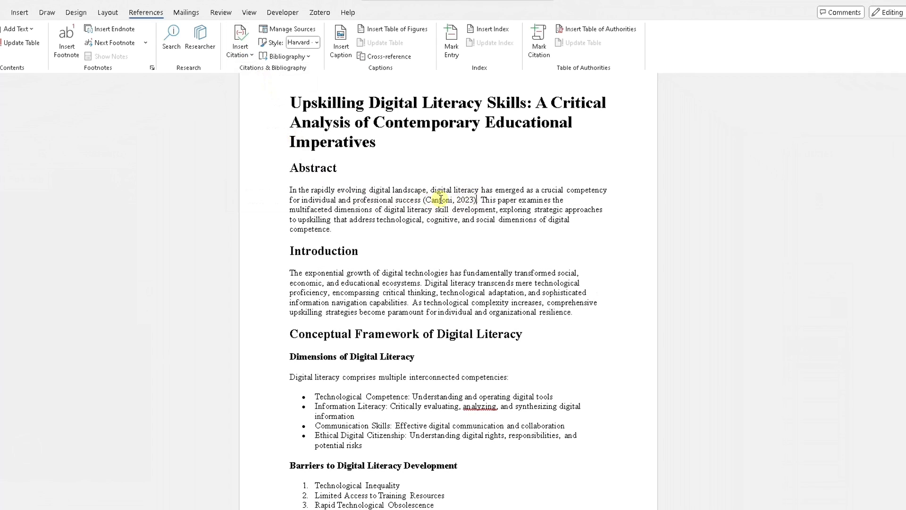
Insert the "Digital Literacy" 2023 citation after "development frameworks" in the Institutional Approaches paragraph.
scroll(453, 208, down, 3)
scroll(468, 212, down, 8)
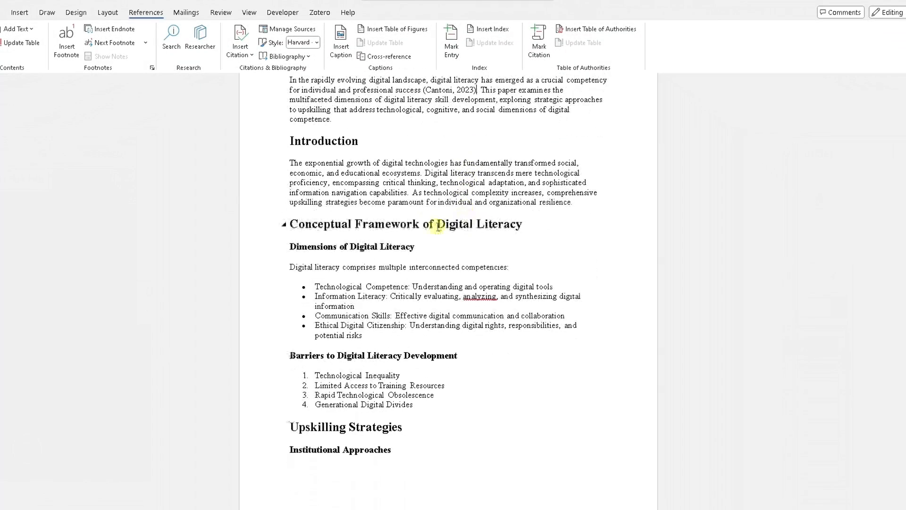
scroll(446, 225, down, 6)
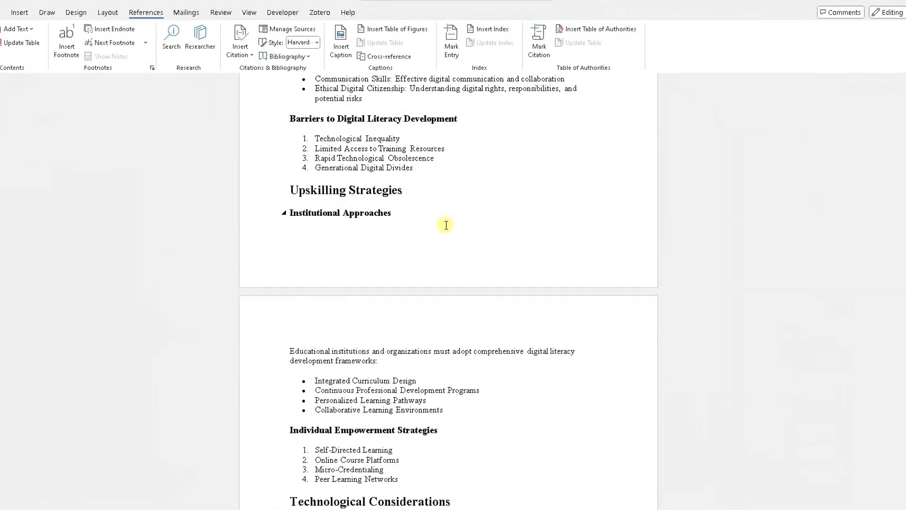
click(377, 241)
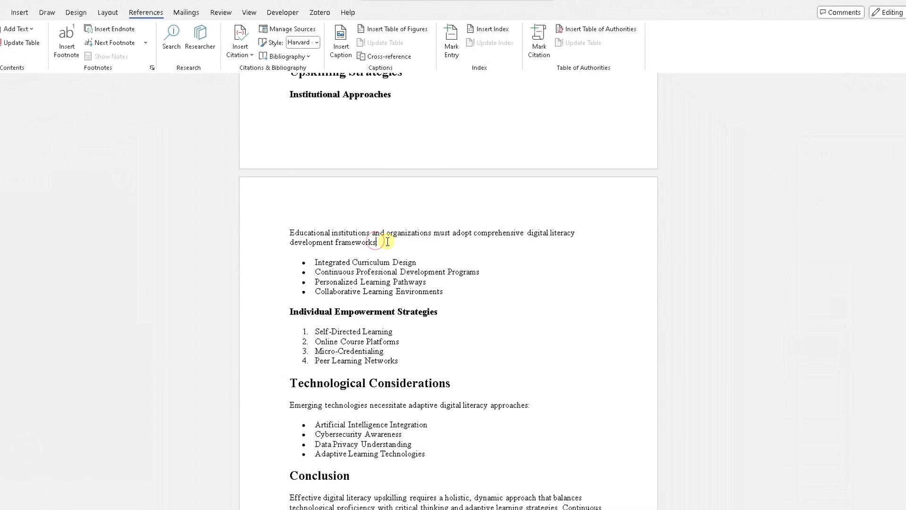
click(235, 52)
click(251, 78)
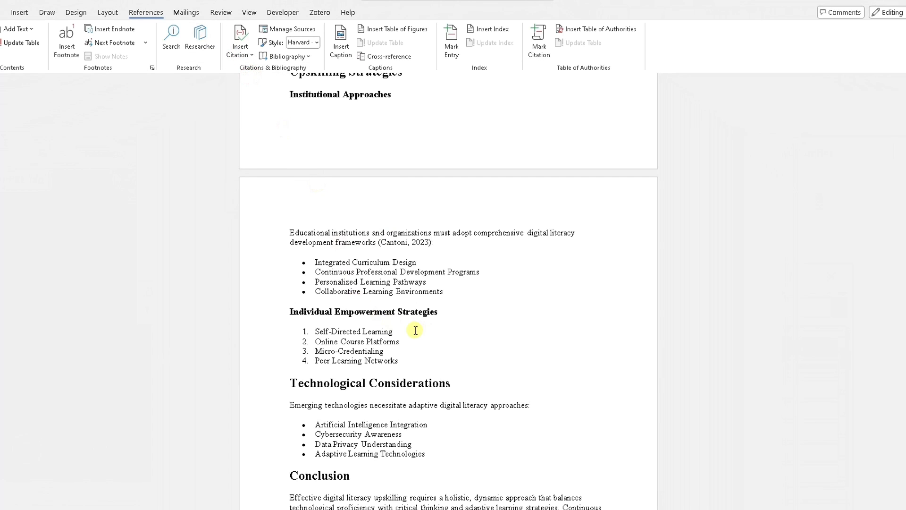
Insert the "Upskilling your digital literacy" 2019 citation after "information navigation capabilities" in the Introduction.
scroll(430, 321, down, 5)
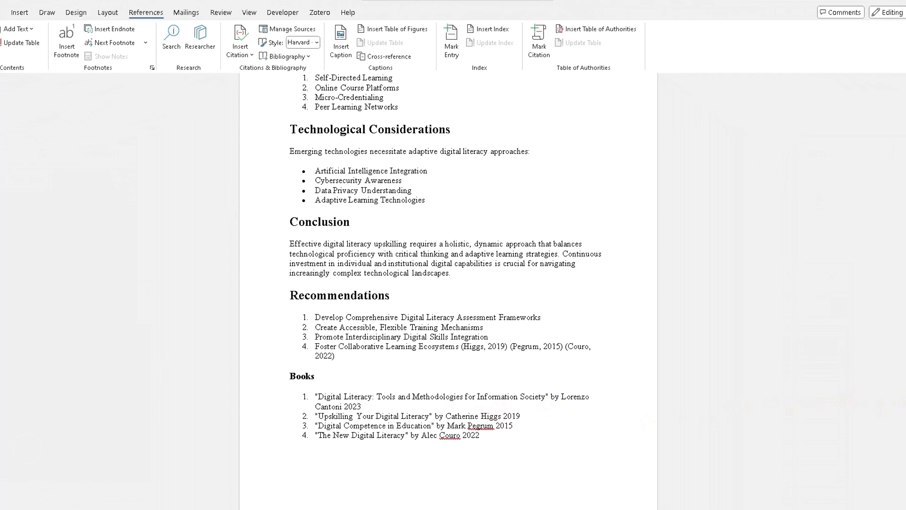
scroll(448, 283, up, 15)
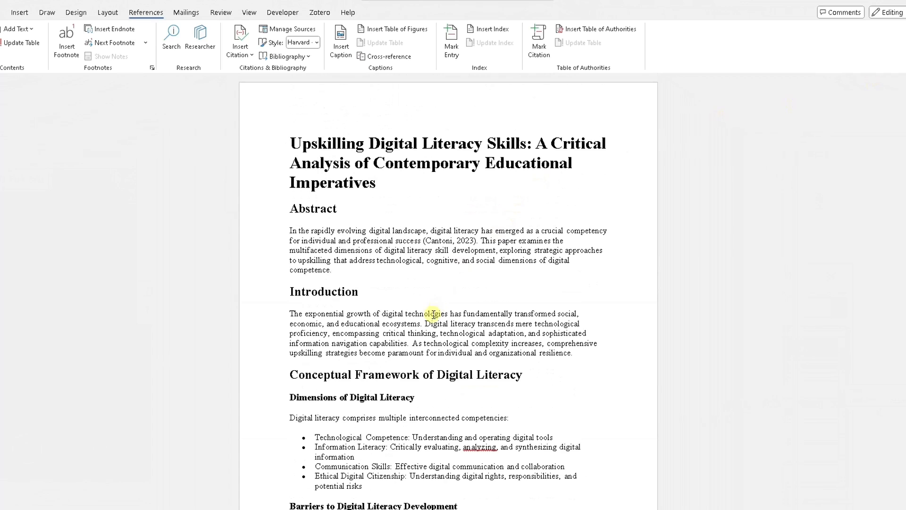
click(408, 344)
click(238, 56)
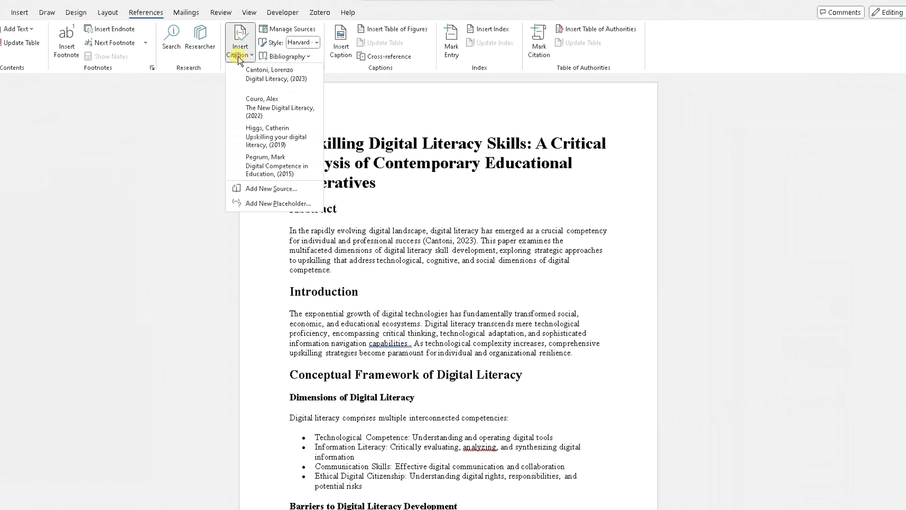
click(271, 144)
Insert the "Upskilling your digital literacy" 2019 citation after "interconnected competencies" under Dimensions of Digital Literacy.
scroll(378, 340, down, 2)
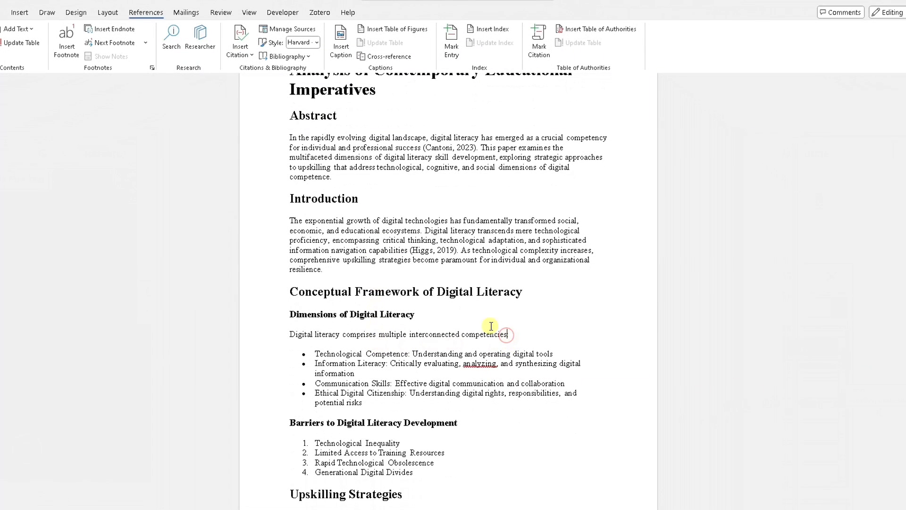
click(239, 53)
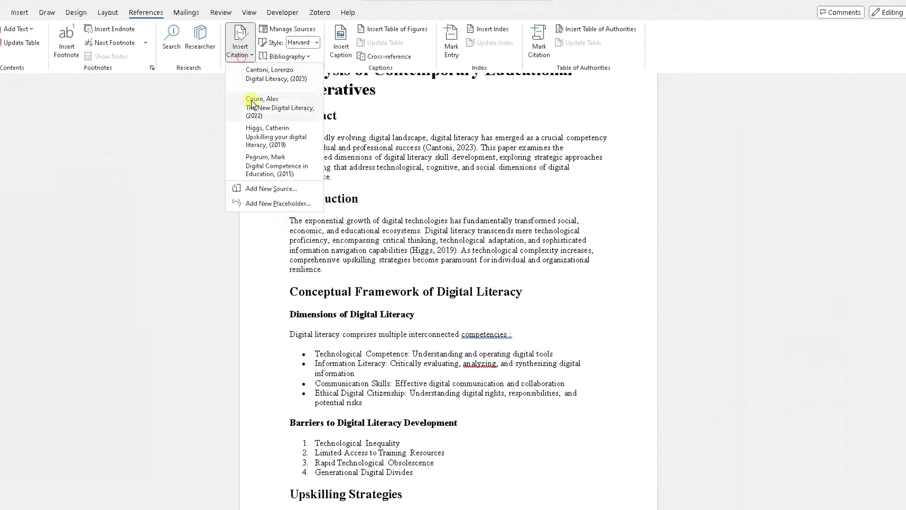
click(258, 136)
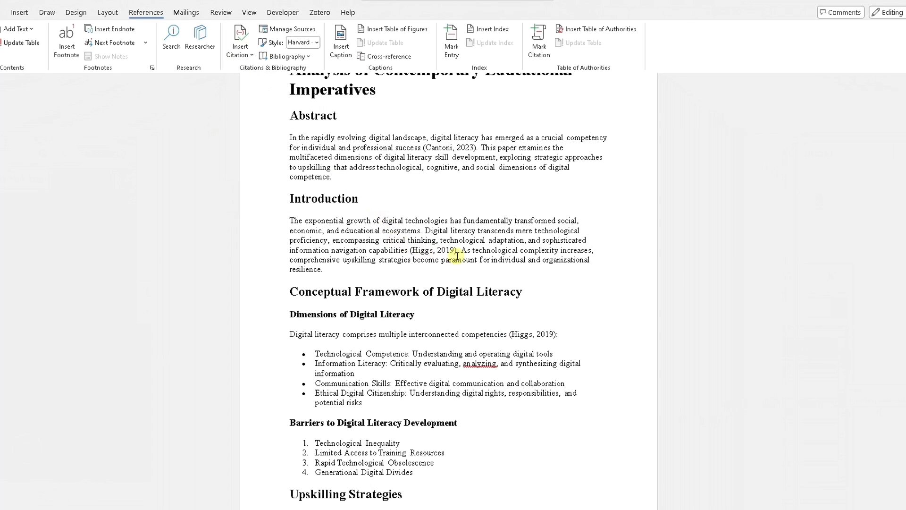
Insert the "The New Digital Literacy" 2022 citation after "resilience" at the end of the Introduction.
click(324, 271)
click(242, 54)
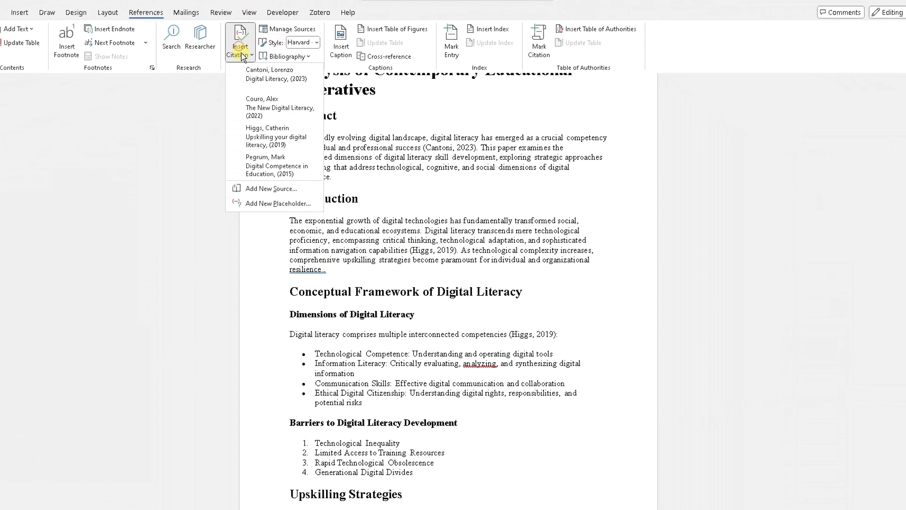
click(251, 111)
Insert the "Digital Competence in Education" 2015 citation after "competence" at the end of the Abstract.
scroll(318, 187, down, 2)
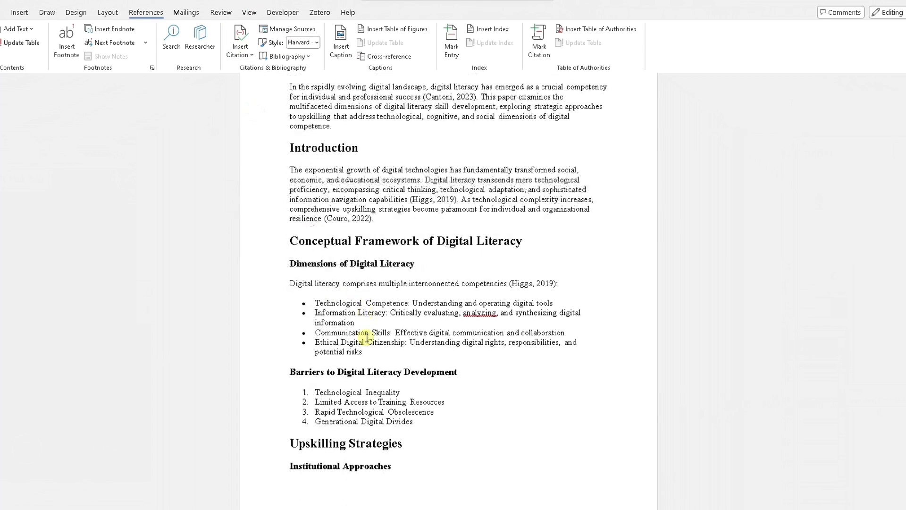
scroll(373, 201, up, 2)
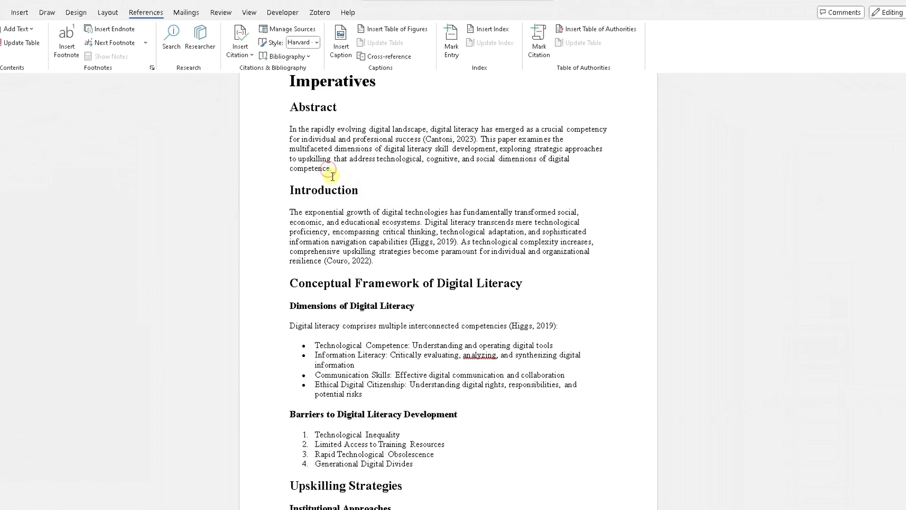
click(236, 52)
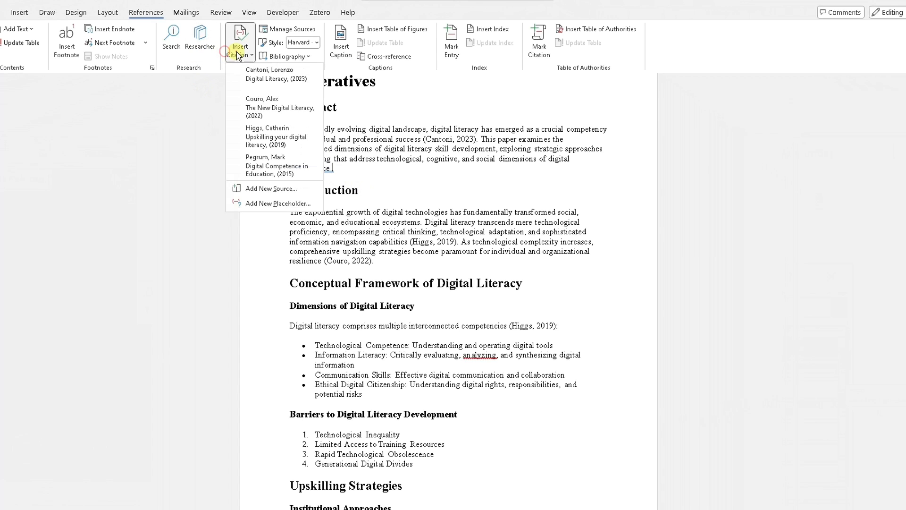
click(255, 161)
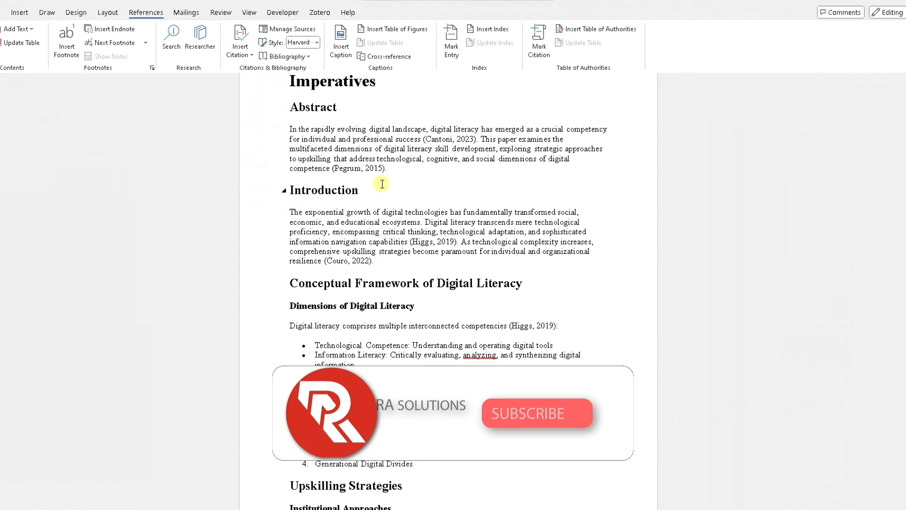
Review the in-text citations throughout the document, from the Abstract to the Recommendations list.
scroll(405, 163, down, 2)
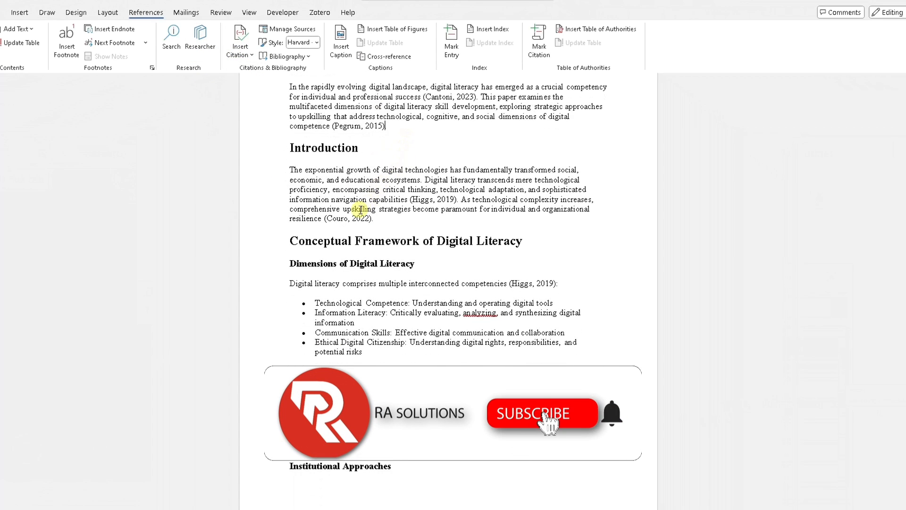
scroll(362, 208, down, 5)
scroll(439, 245, down, 2)
scroll(396, 194, up, 7)
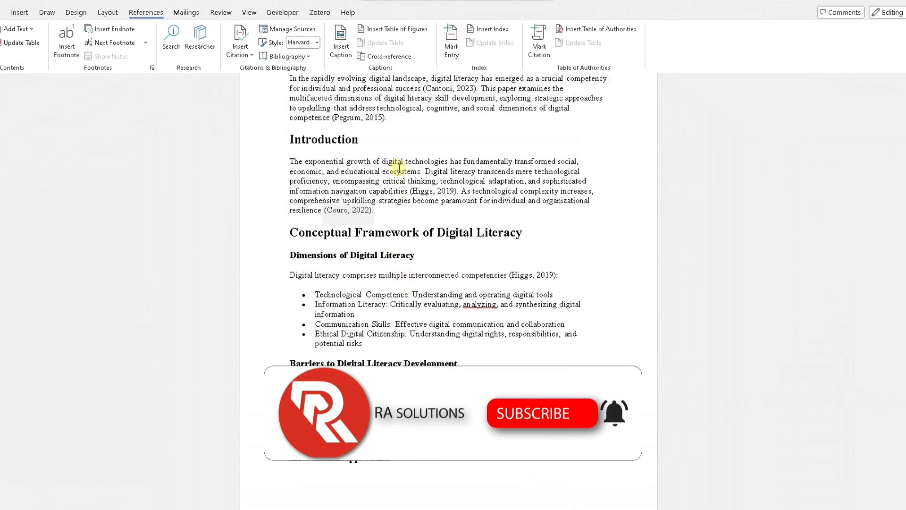
scroll(399, 167, up, 1)
scroll(452, 160, down, 10)
scroll(454, 164, down, 8)
scroll(454, 166, down, 3)
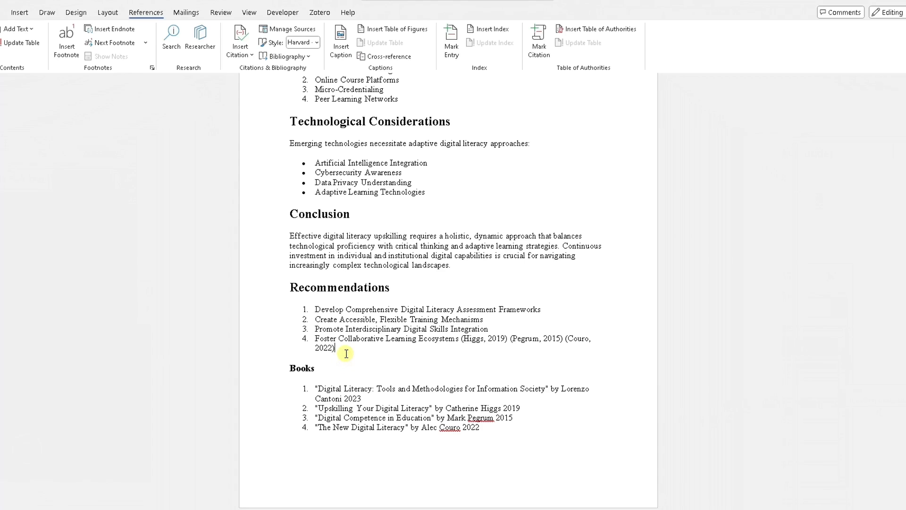
Add blank lines after the Recommendations list and insert a bibliography headed "References" there.
key(Return)
key(Return)
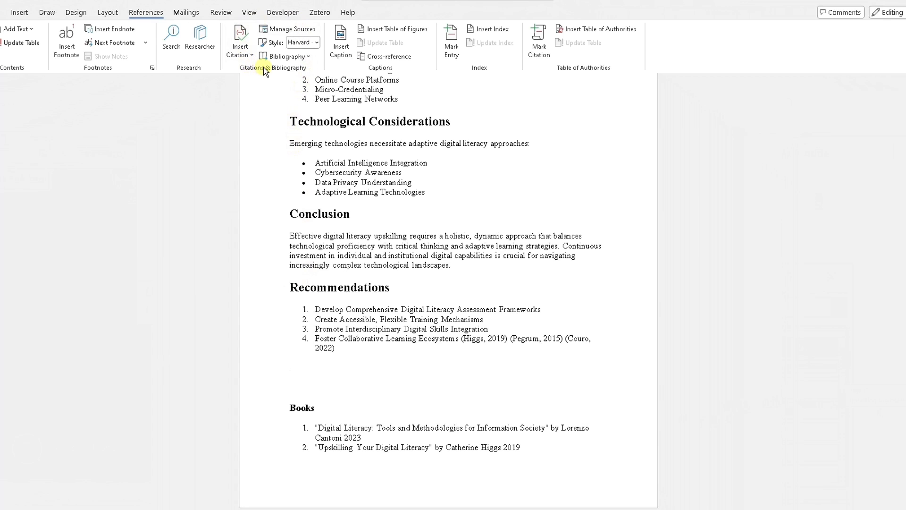
click(307, 56)
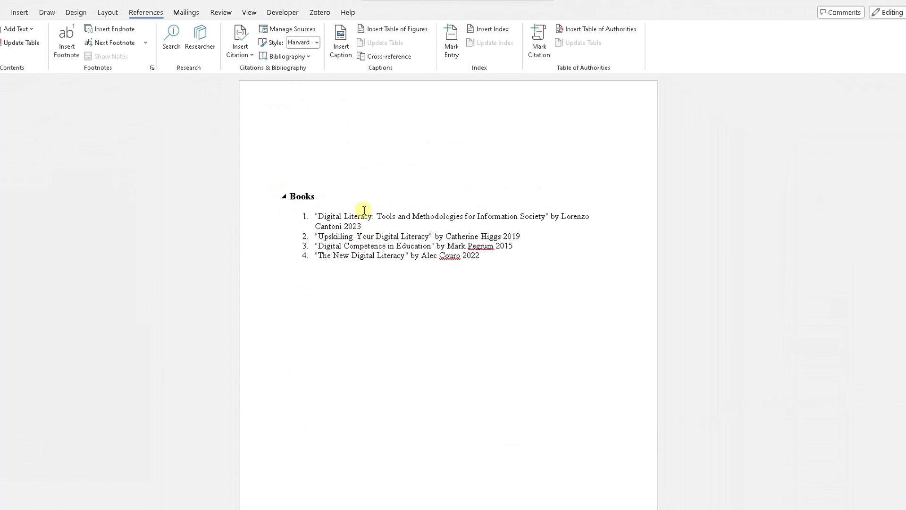
Examine the entries in the References list and the in-text citations in the preceding sections.
scroll(364, 210, up, 5)
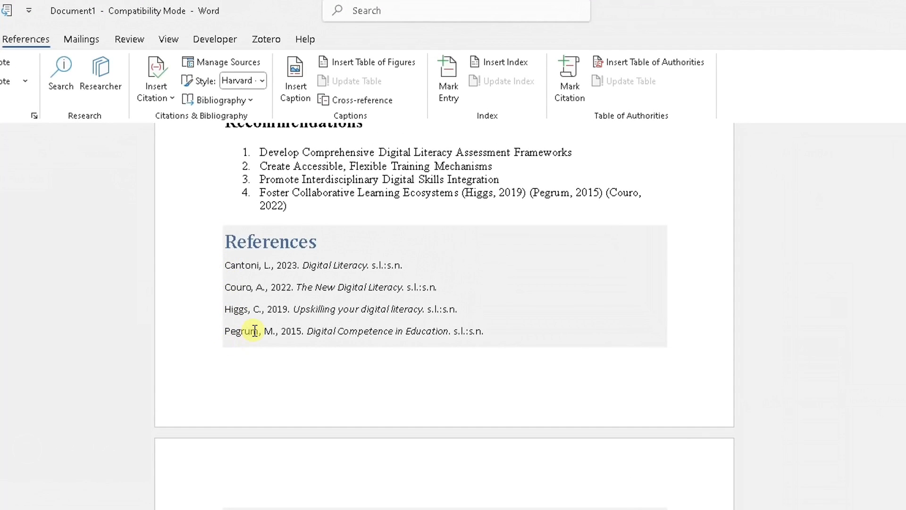
scroll(254, 330, up, 2)
scroll(256, 331, up, 8)
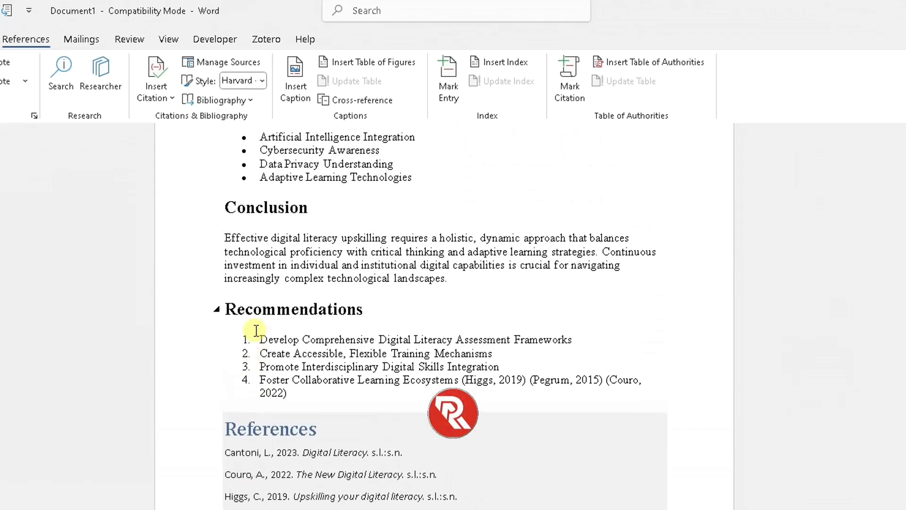
scroll(256, 330, up, 9)
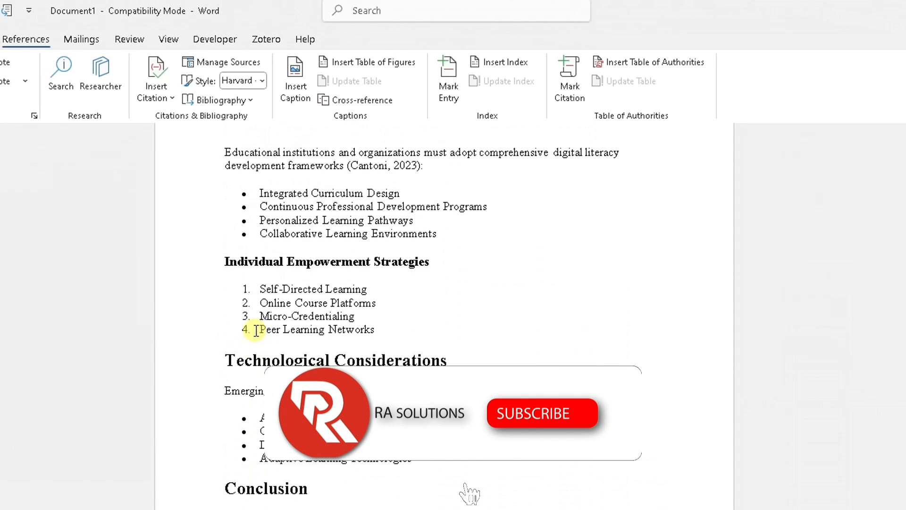
scroll(256, 330, up, 4)
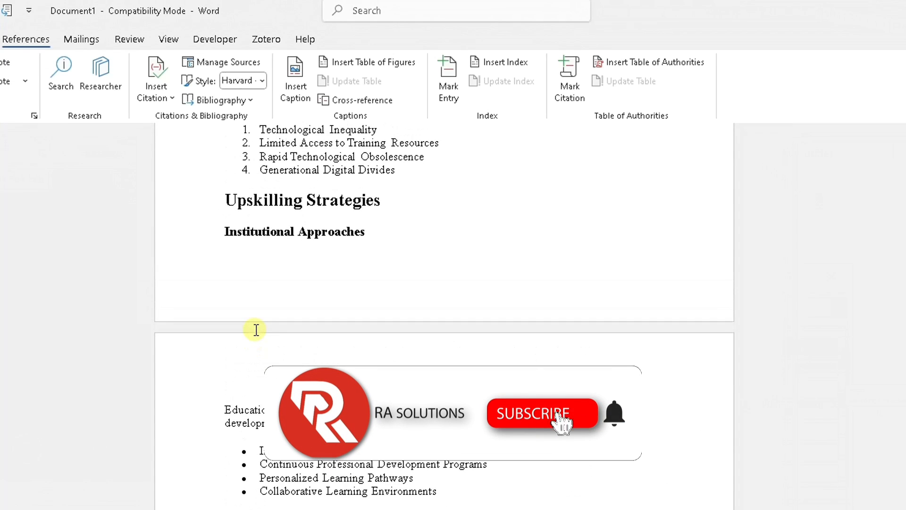